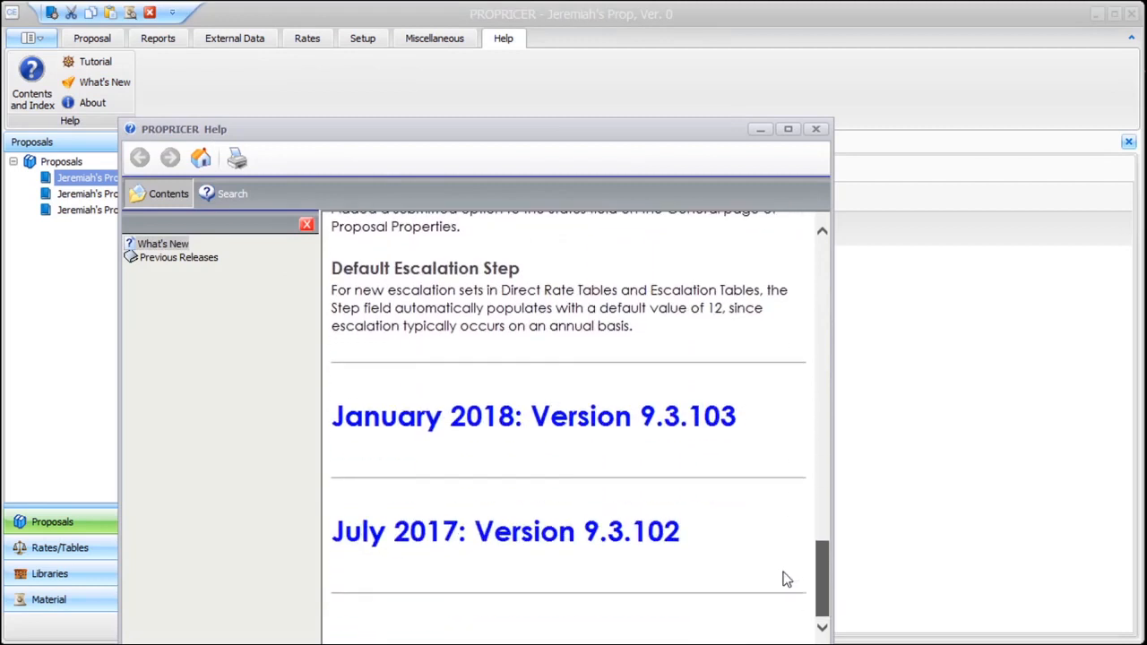
Step: Expand the Previous Releases topics in the help contents and close the help window
left_click(153, 259)
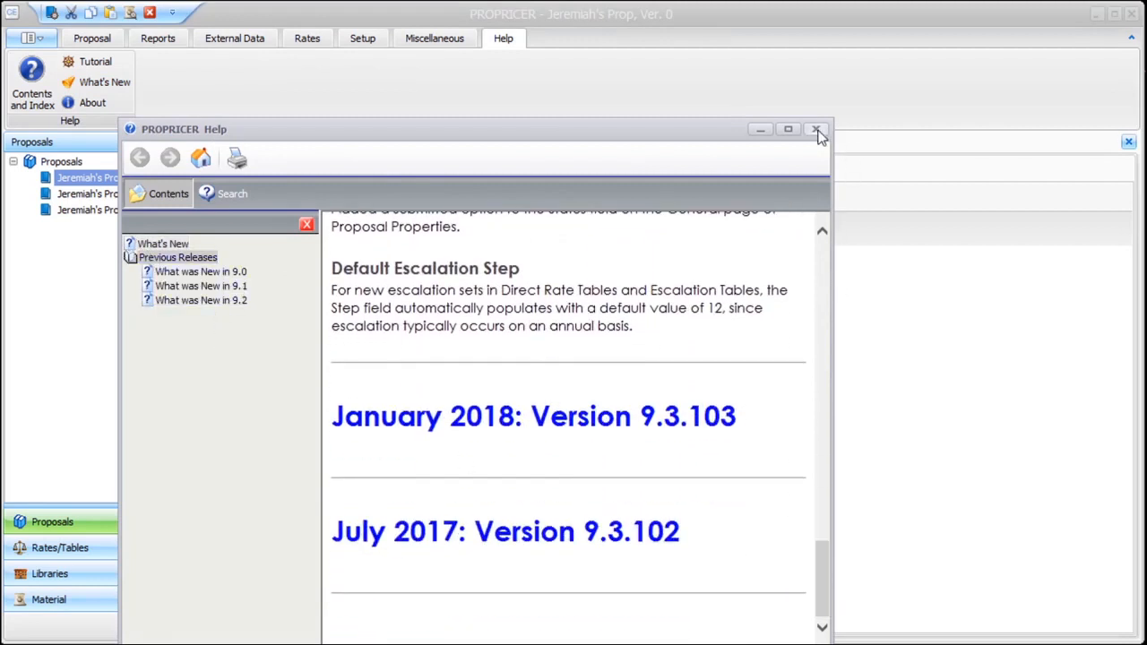
left_click(816, 132)
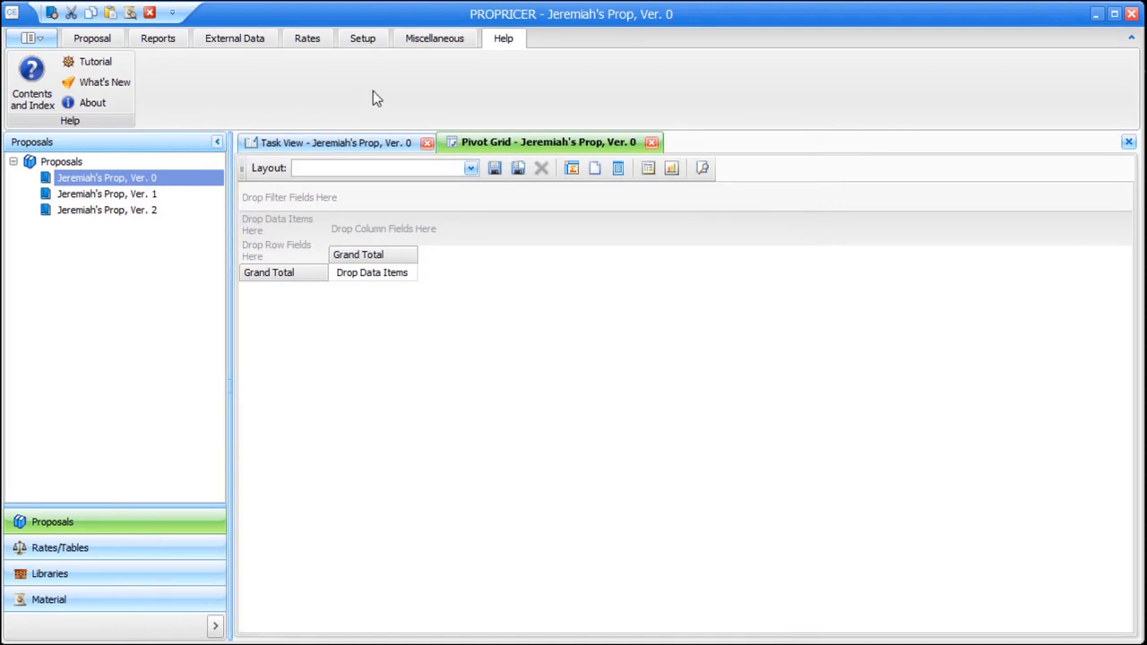
Step: Display the field list for the pivot grid of the proposal's version 0
left_click(98, 38)
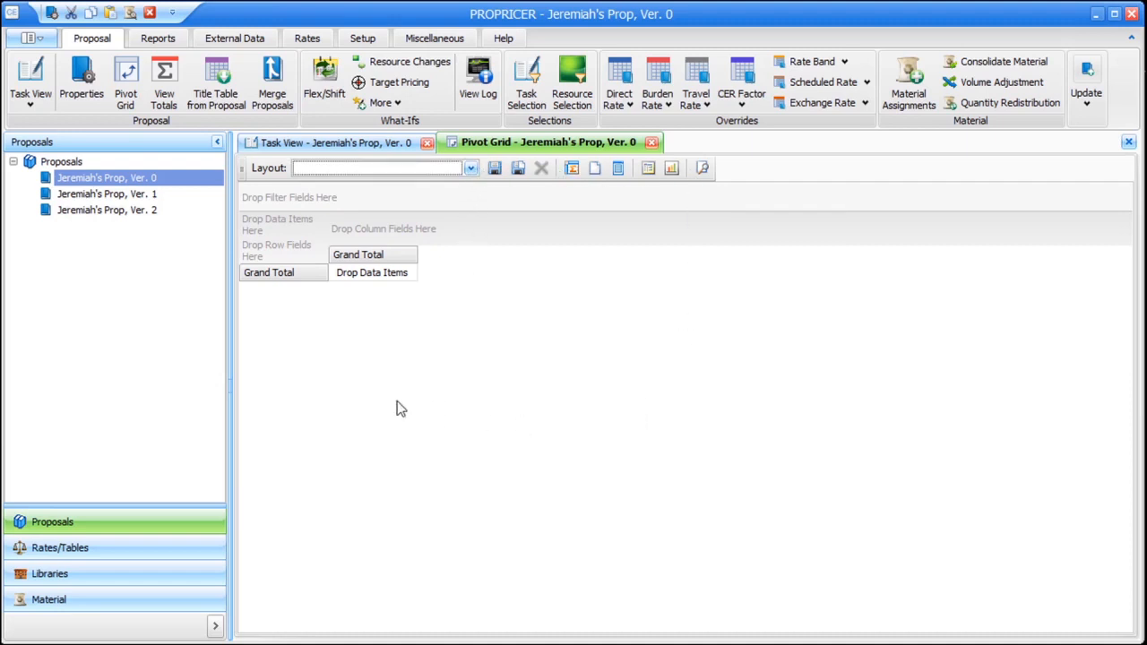
left_click(139, 182)
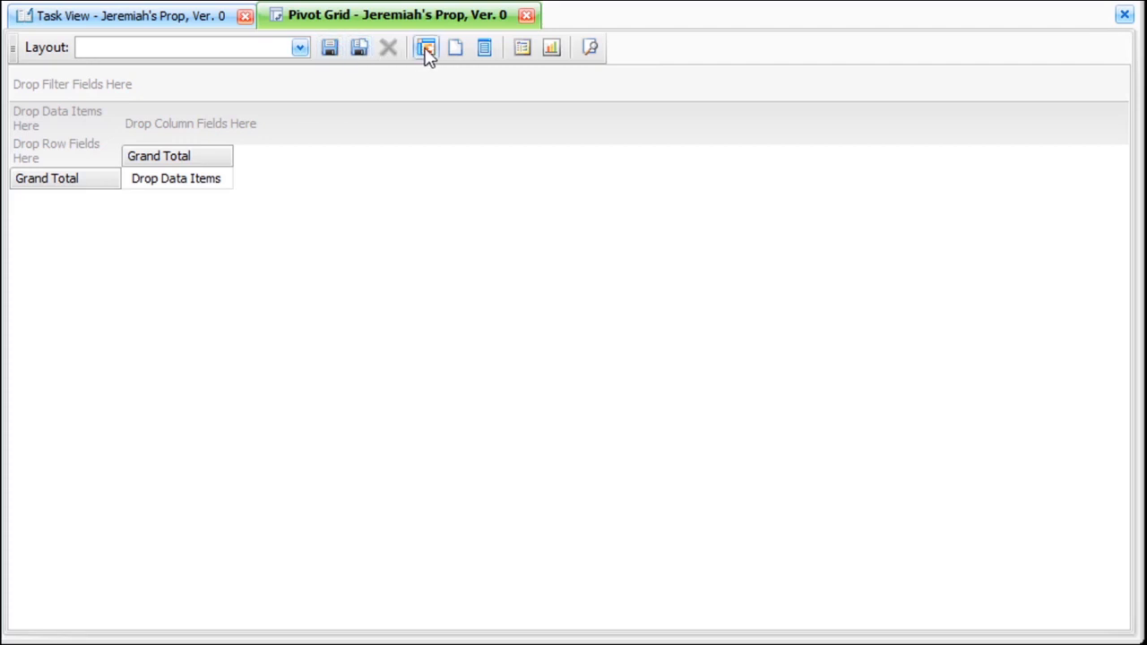
left_click(491, 54)
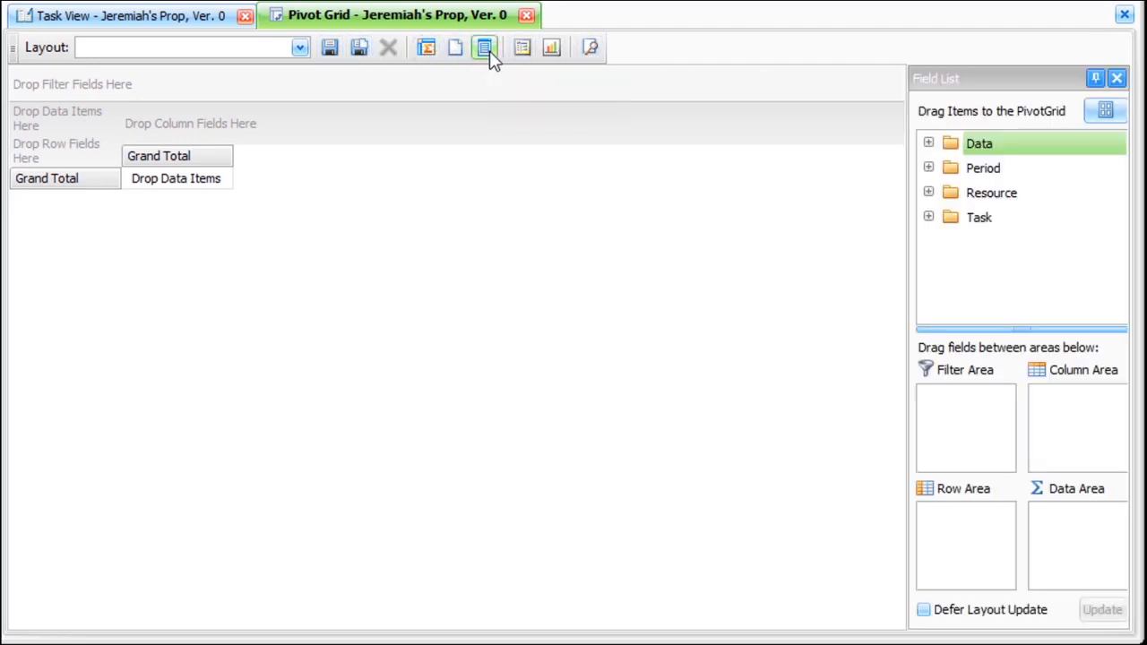
left_click(971, 80)
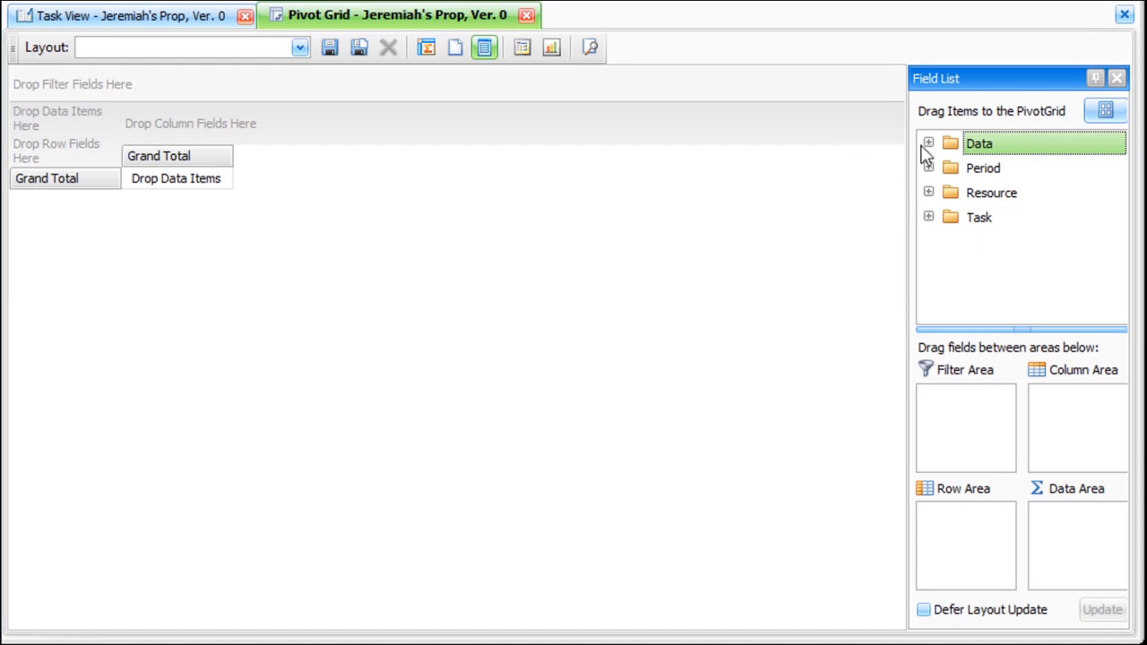
Step: Add the WBS field from the Task group as the pivot grid's row field
left_click(932, 194)
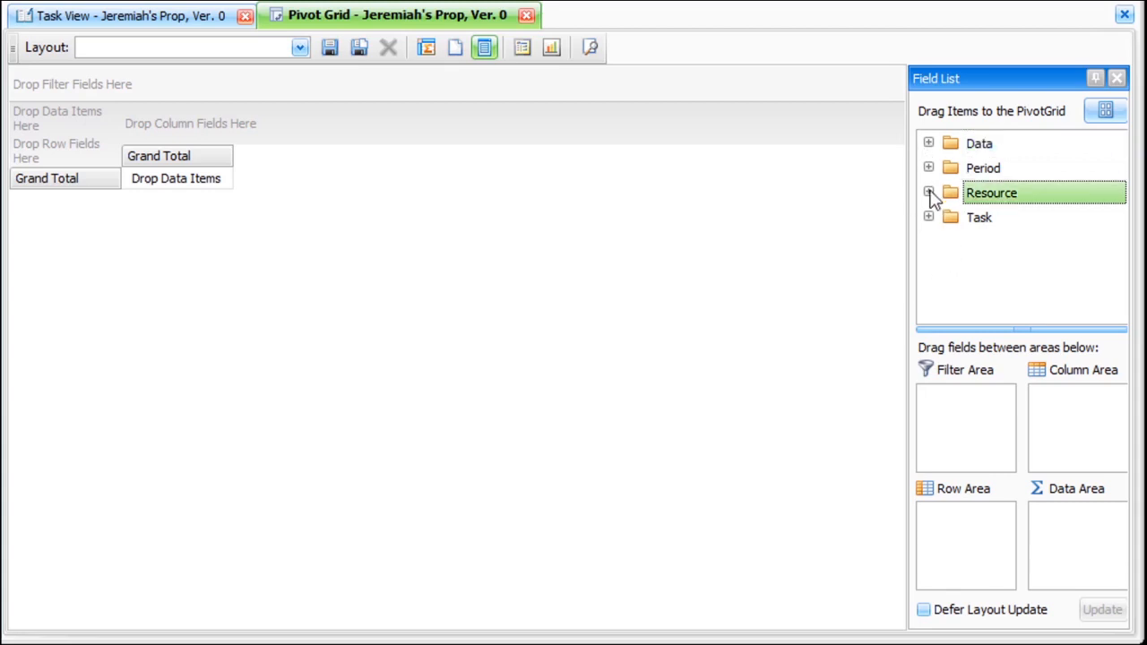
left_click(930, 219)
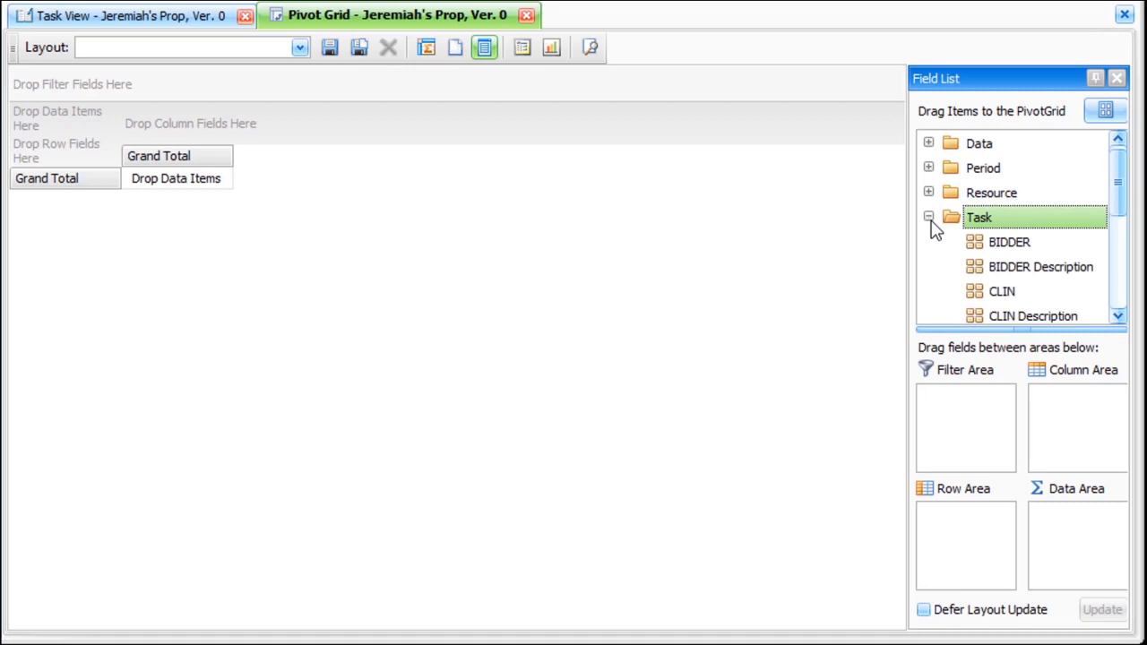
left_click_drag(1121, 187, 1119, 263)
left_click_drag(1000, 293, 69, 157)
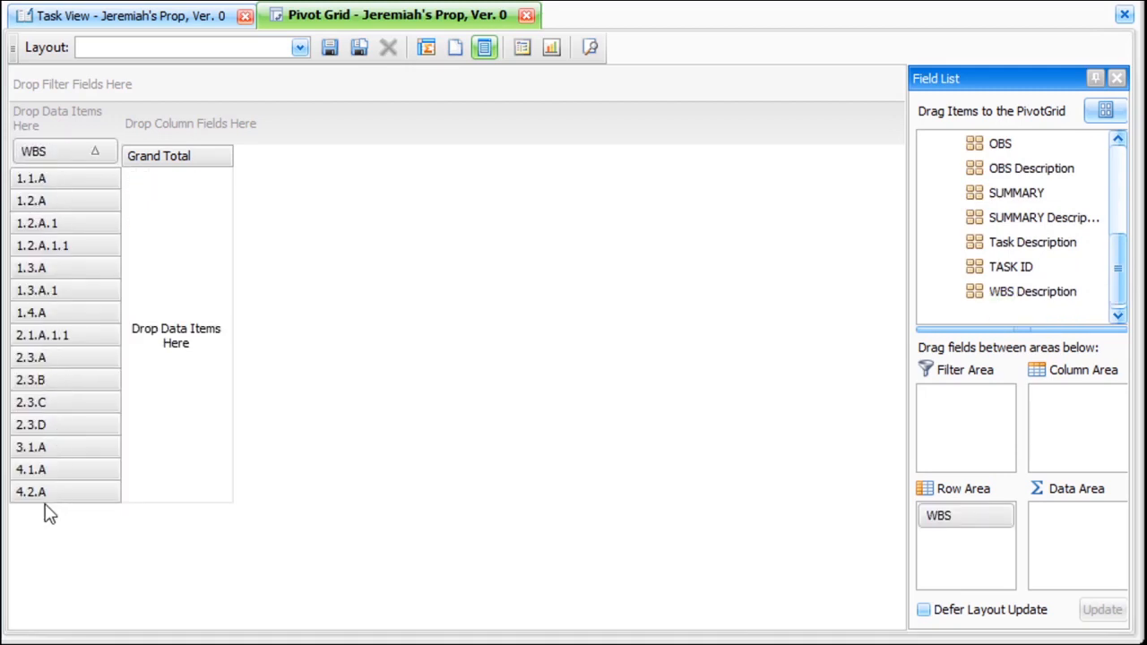
Step: Add the Hours field from the Data group as the pivot grid's data item
left_click_drag(1119, 269, 1116, 179)
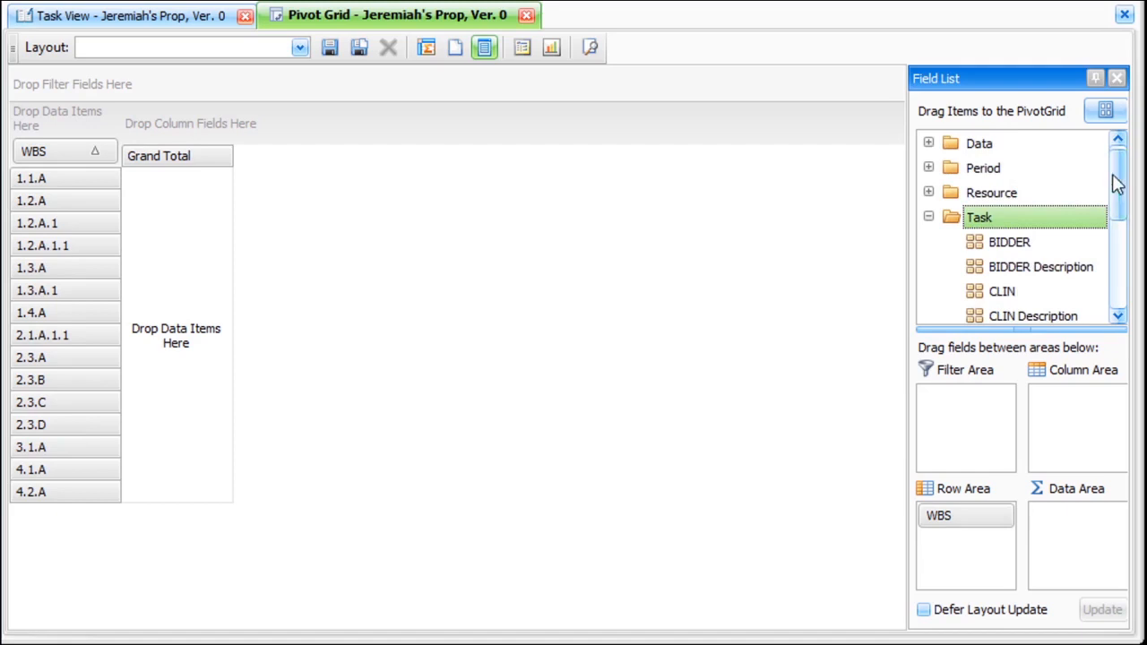
left_click(930, 144)
scroll(1117, 182, "down", 2)
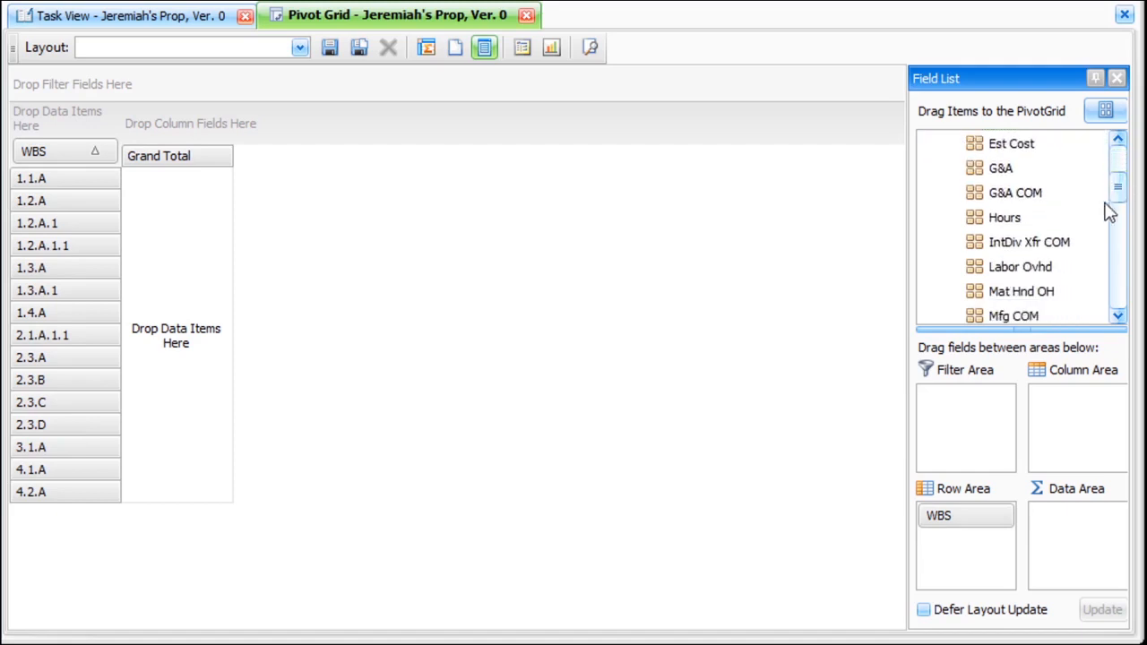
left_click_drag(1017, 224, 199, 278)
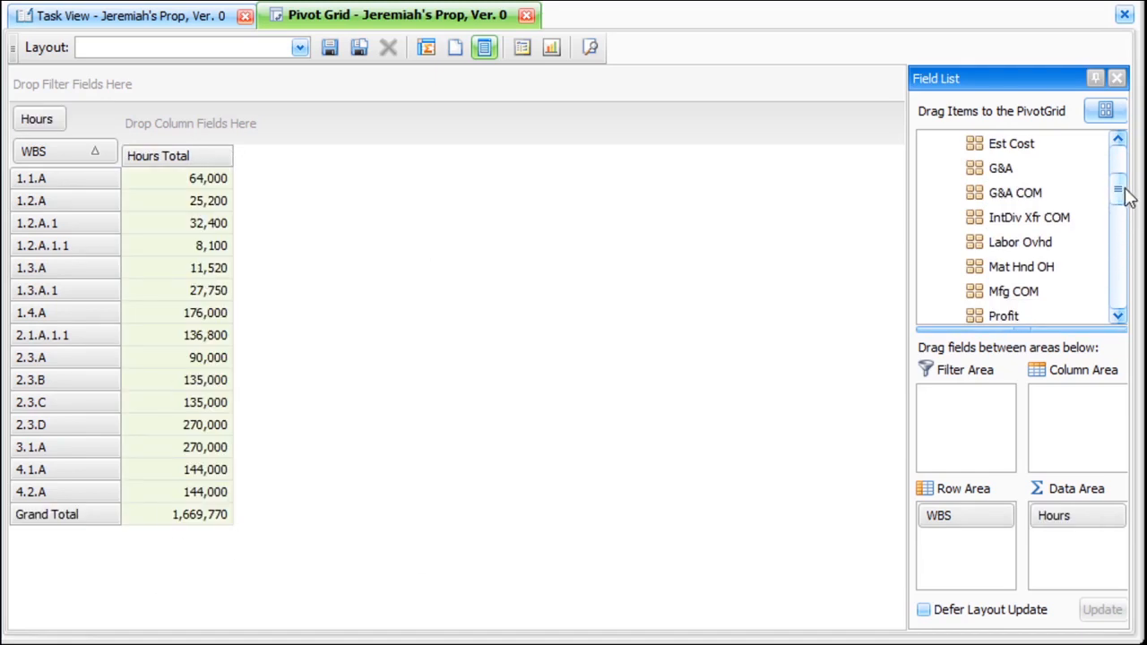
Step: Add the Year field from the Period group as the pivot grid's column field
left_click_drag(1127, 199, 1119, 236)
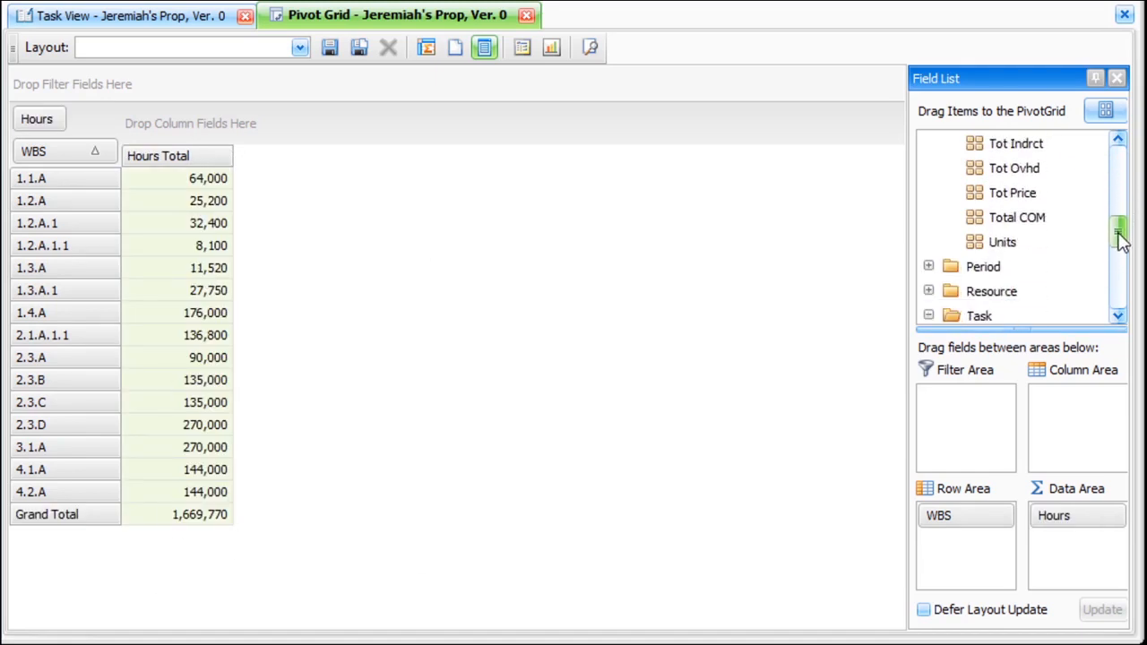
double_click(936, 267)
left_click_drag(986, 293, 190, 127)
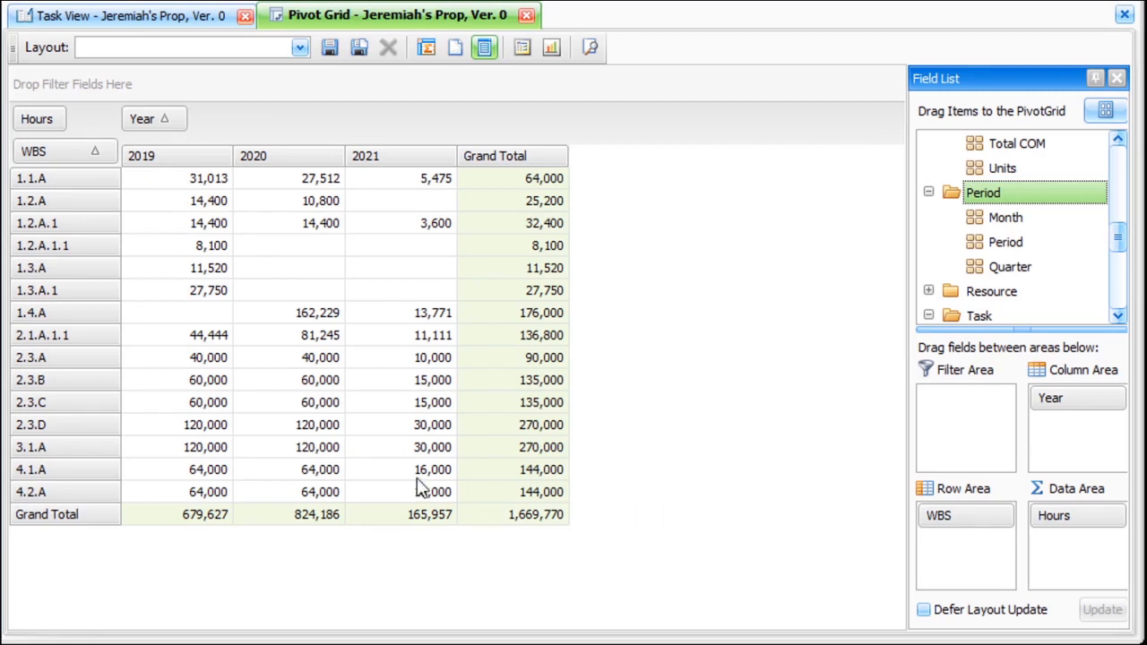
Step: Save the pivot layout as "Hours by WBS" and check the list of saved layouts
left_click(337, 49)
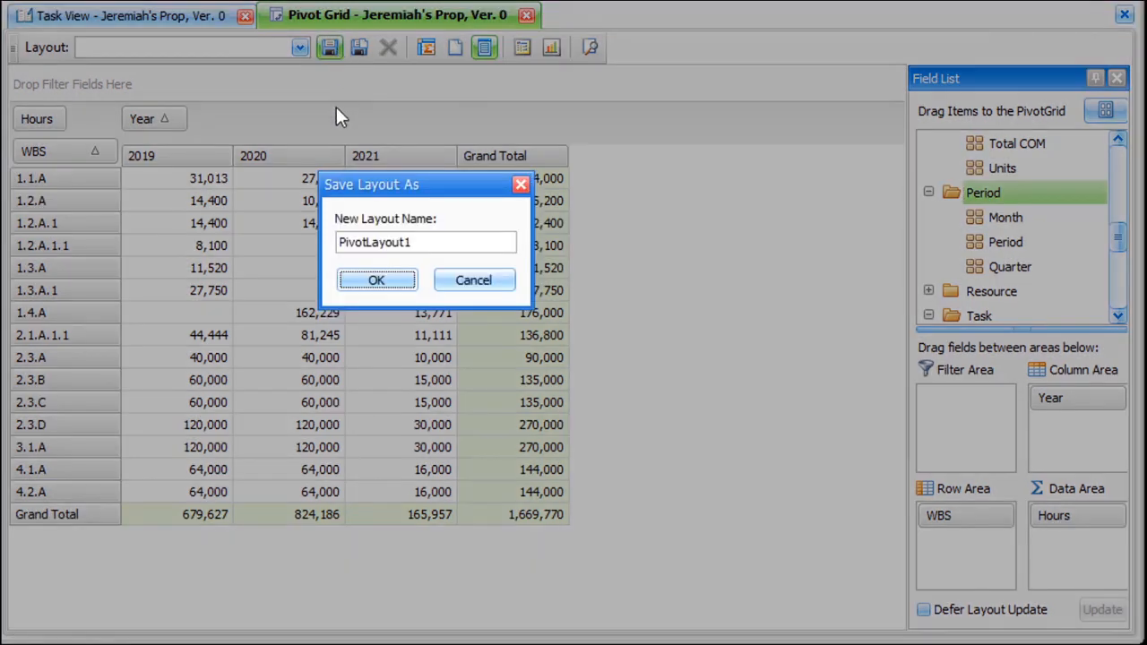
key("BackSpace")
type("1")
left_click_drag(426, 241, 279, 247)
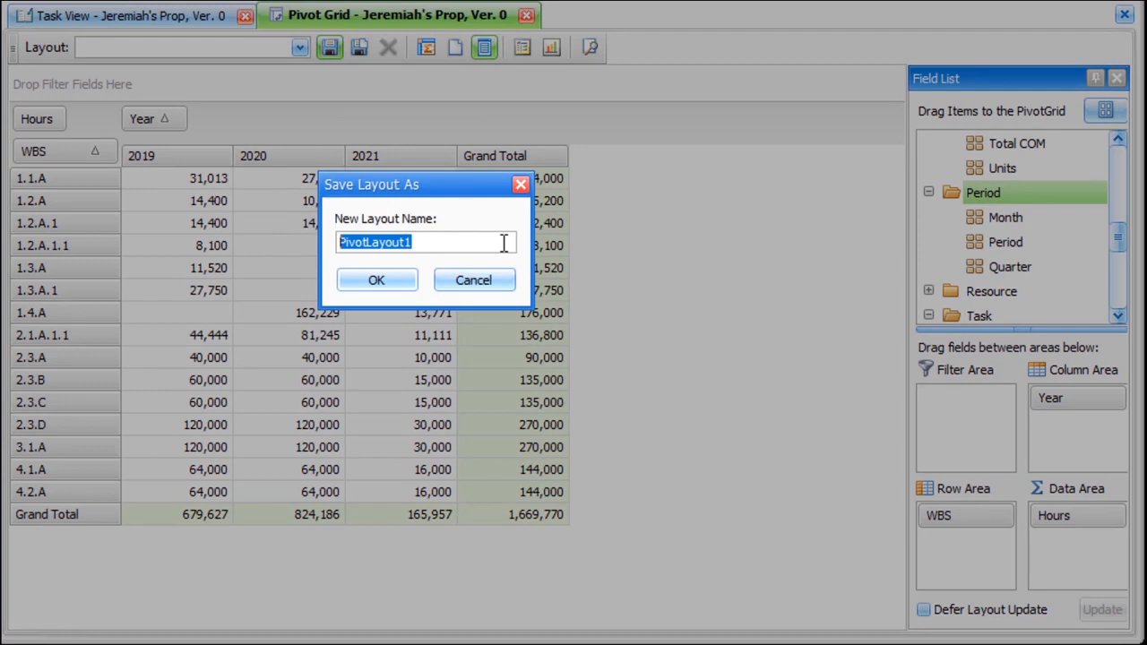
type("Hours by WBS")
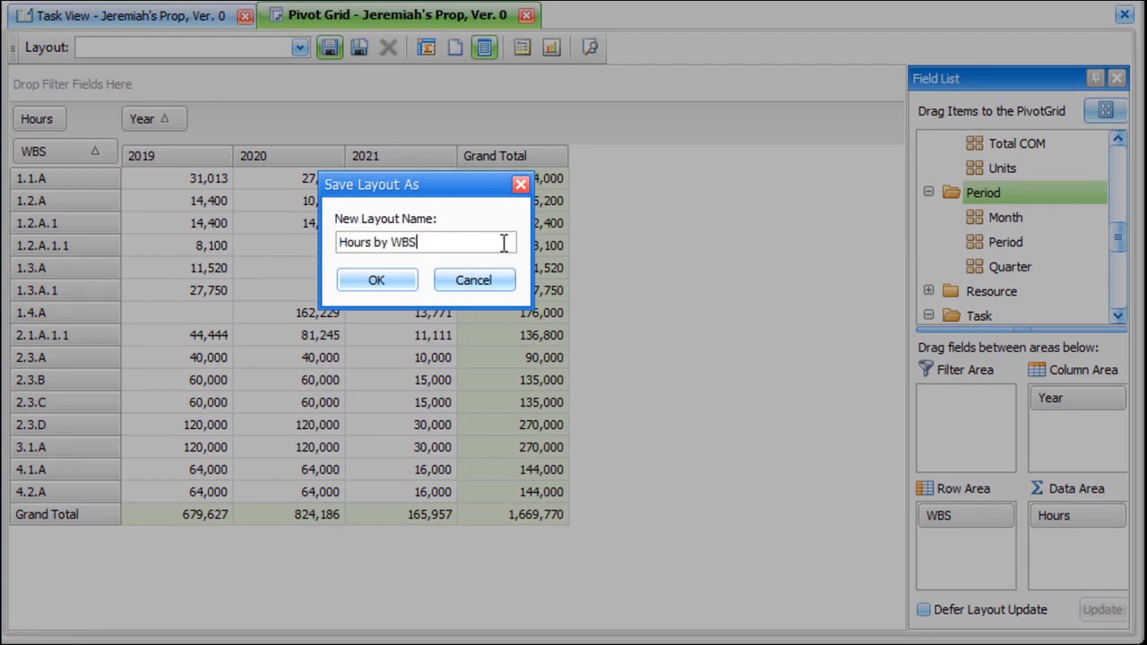
left_click(379, 280)
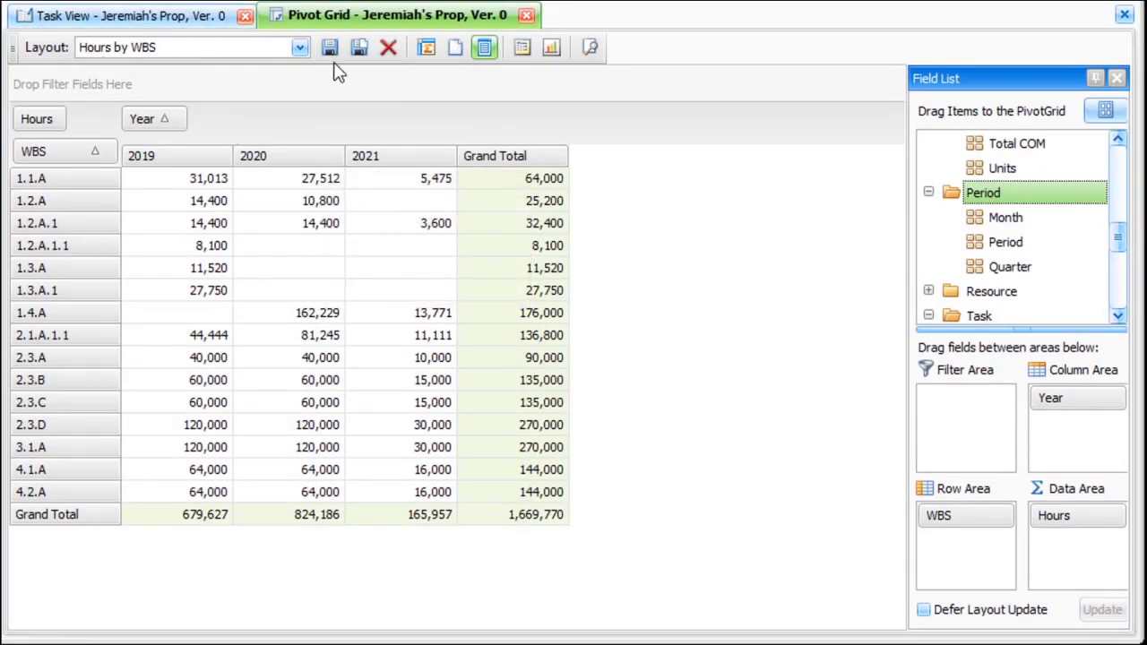
left_click(302, 50)
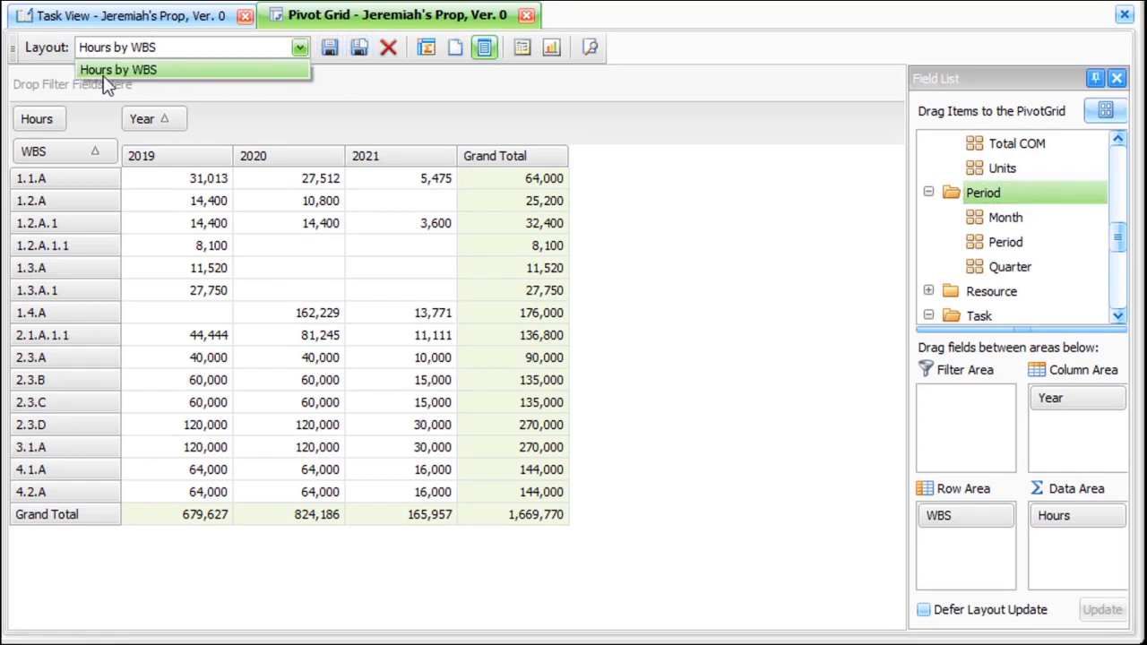
left_click(302, 49)
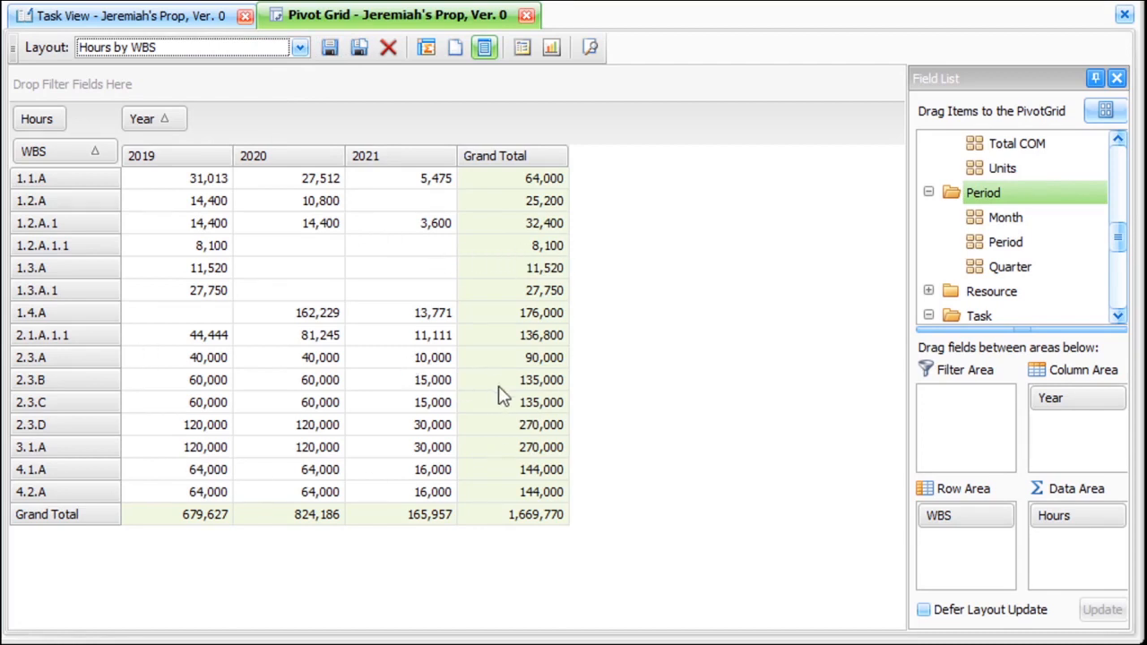
Step: Show the chart and plot the 2019 hours of all WBS rows from 1.1.A to 4.2.A
left_click(551, 48)
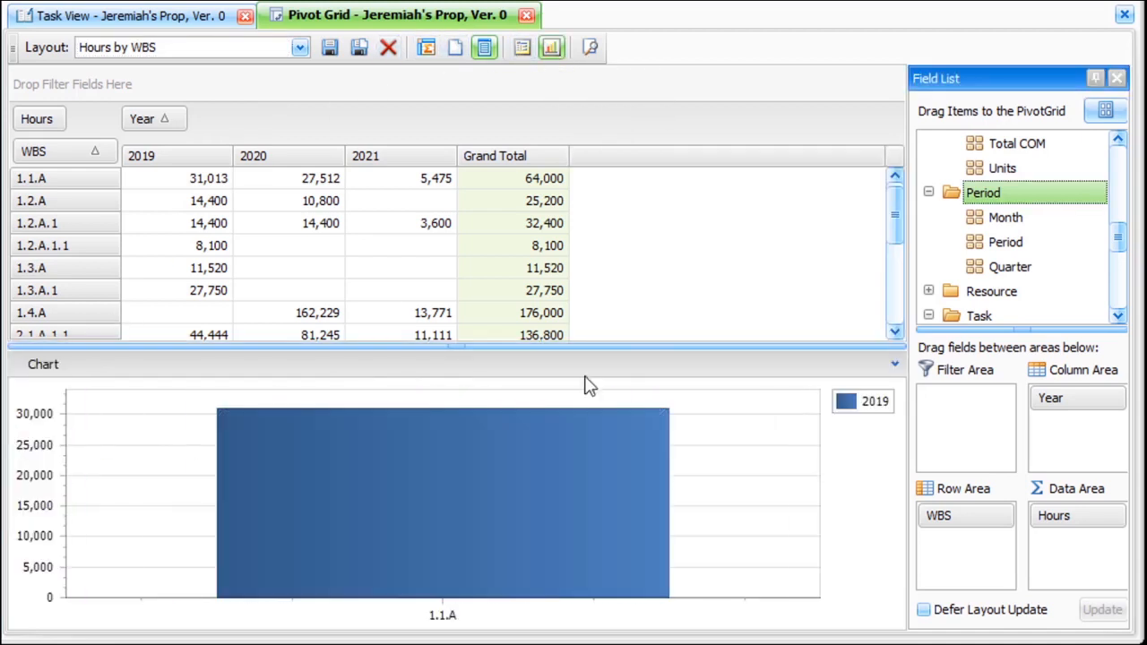
left_click_drag(195, 183, 203, 294)
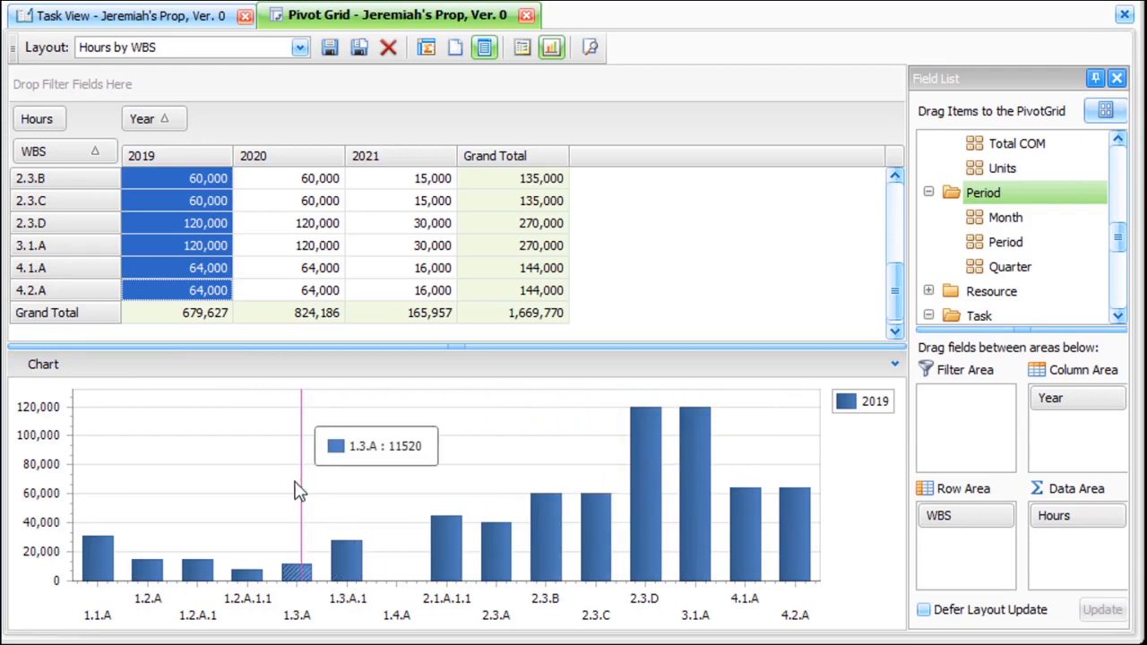
Step: Examine the Other Charts, Bar, Column and Line types available for the chart
left_click(41, 367)
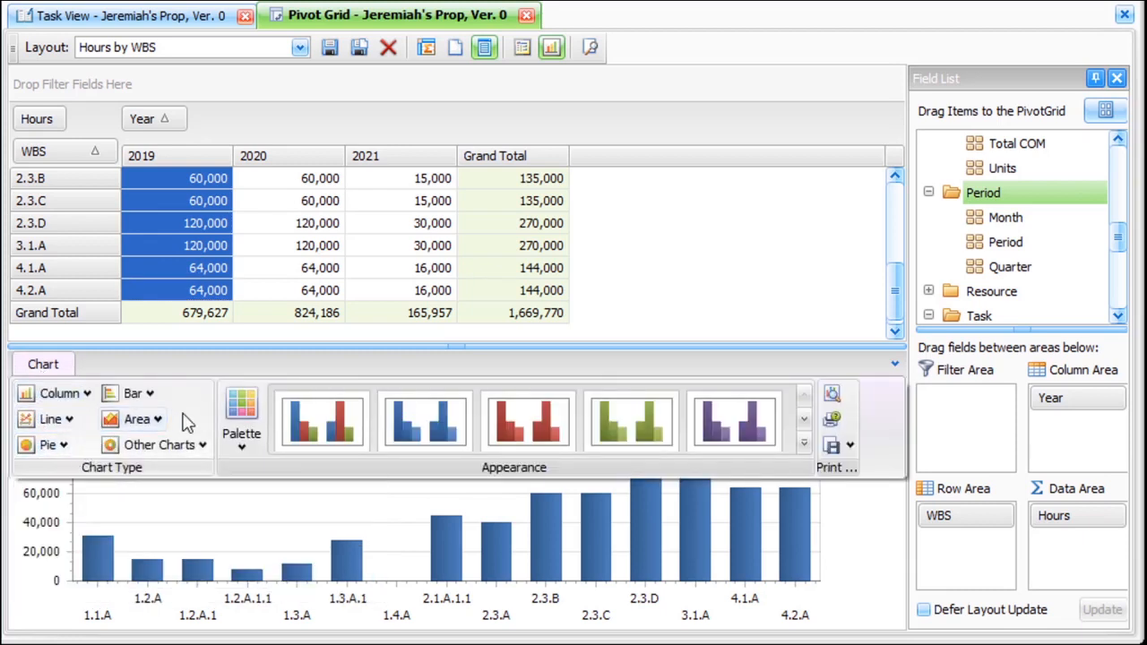
left_click(182, 445)
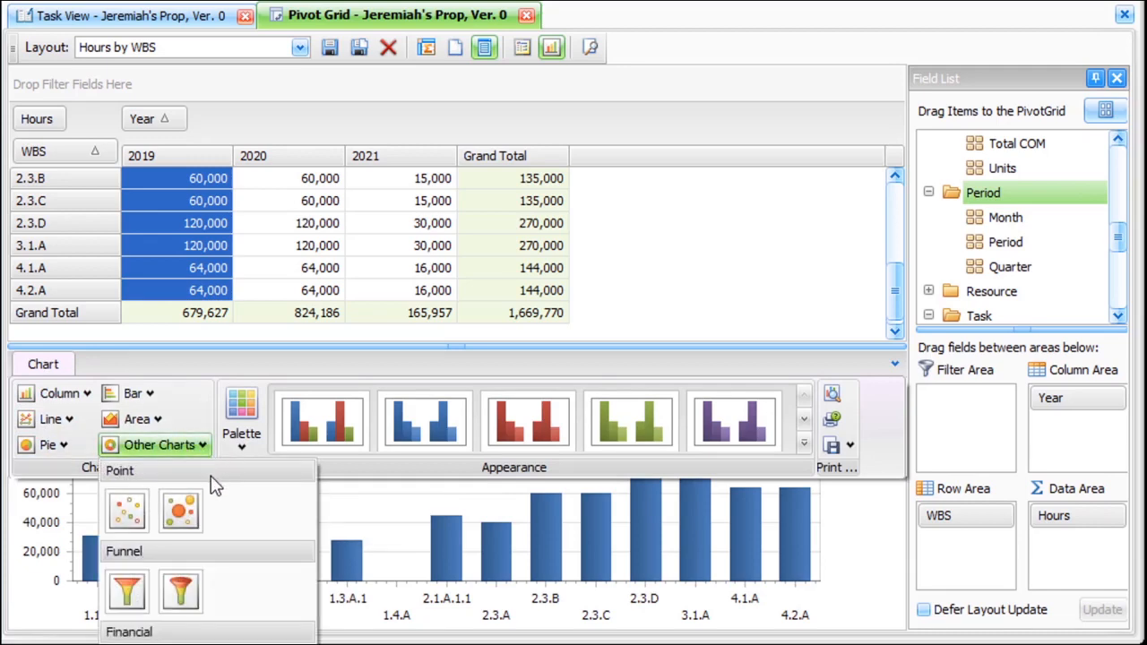
left_click(176, 444)
left_click(136, 394)
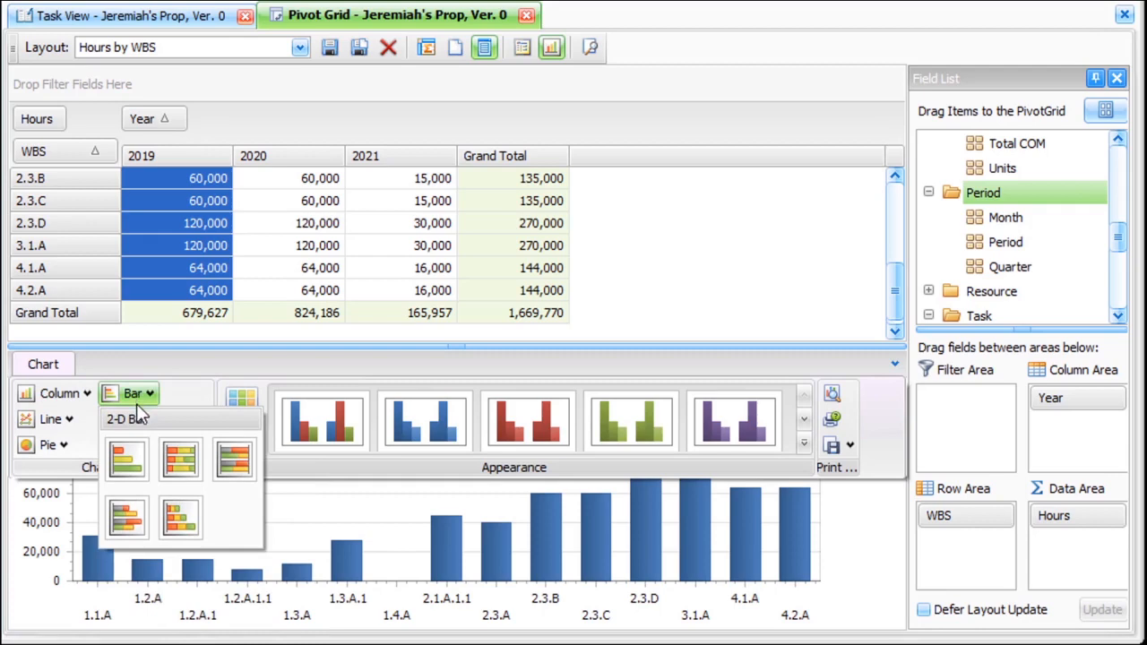
left_click(64, 396)
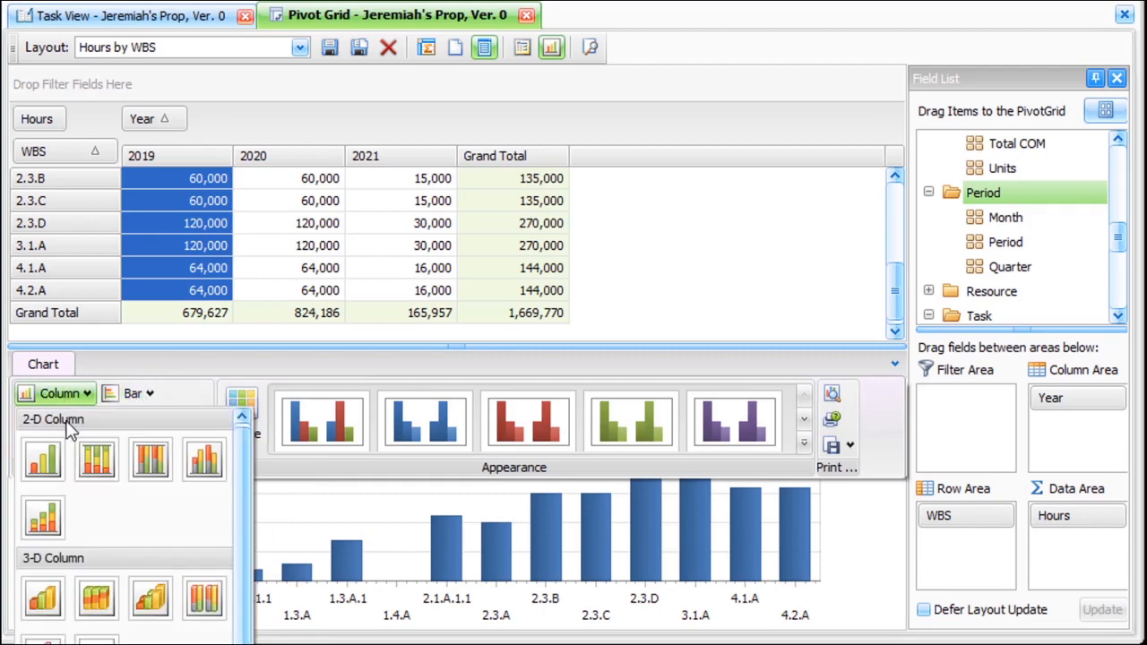
left_click(70, 401)
left_click(64, 424)
left_click(63, 423)
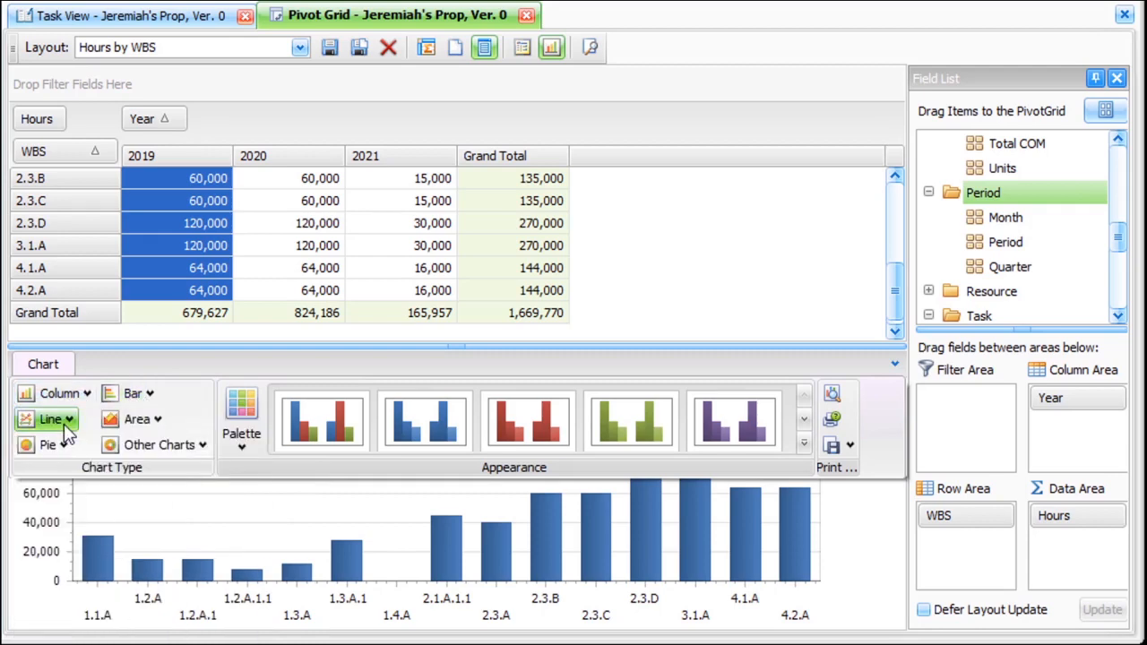
Step: Change the 2019 hours chart to the first 3-D pie type and enlarge the chart area
left_click(63, 443)
left_click(64, 445)
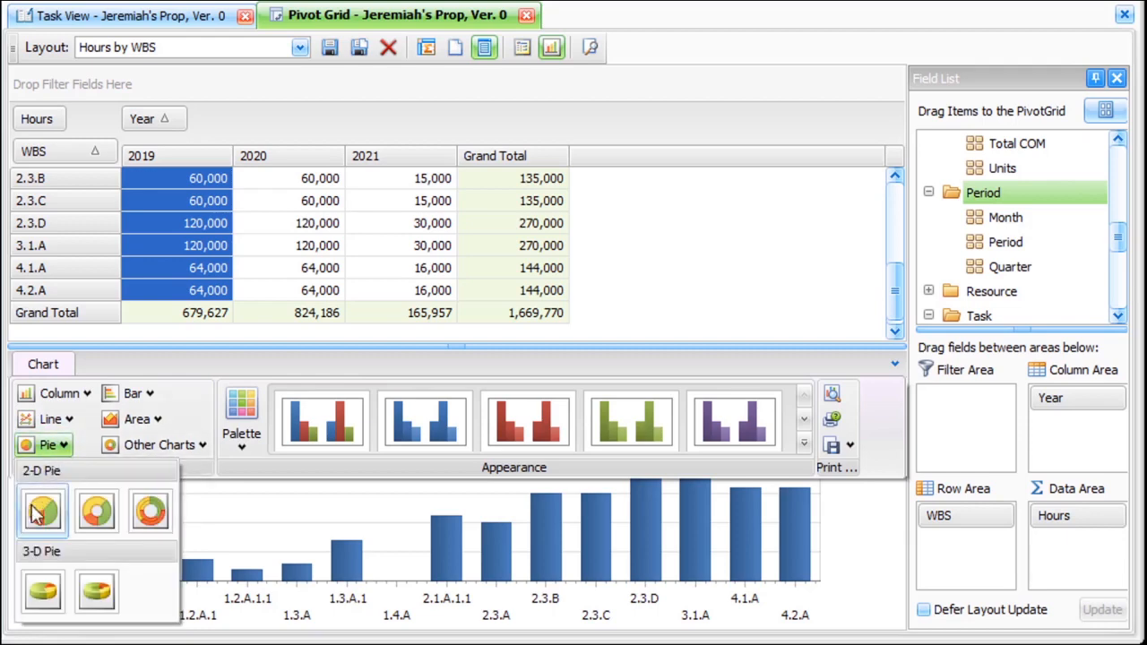
left_click(43, 591)
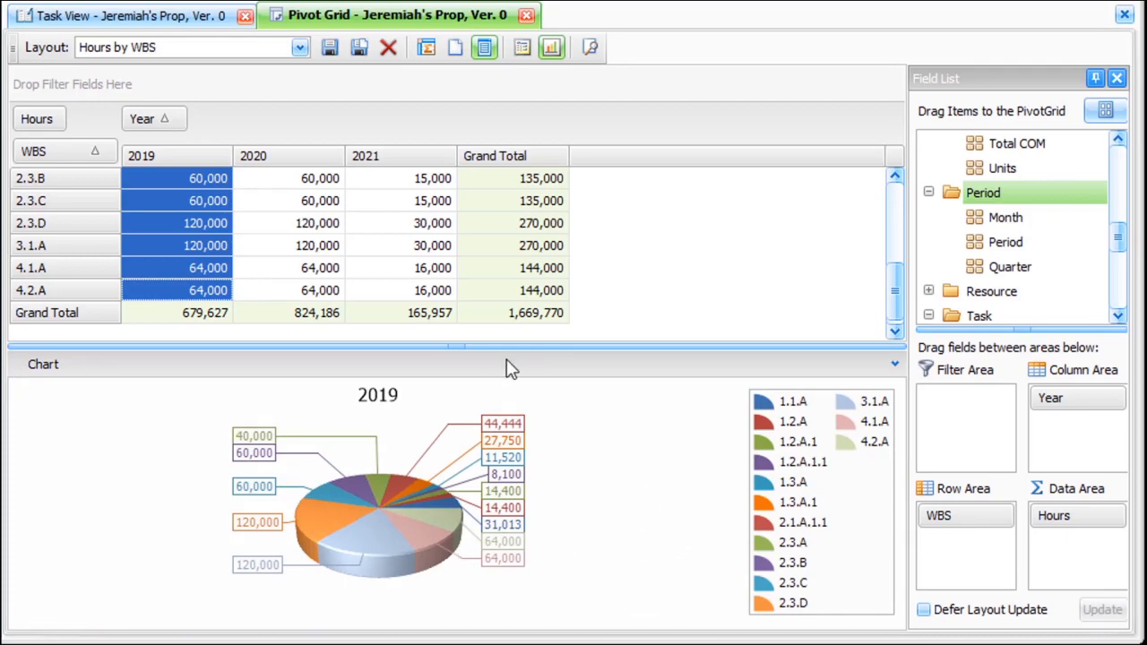
left_click_drag(488, 346, 497, 212)
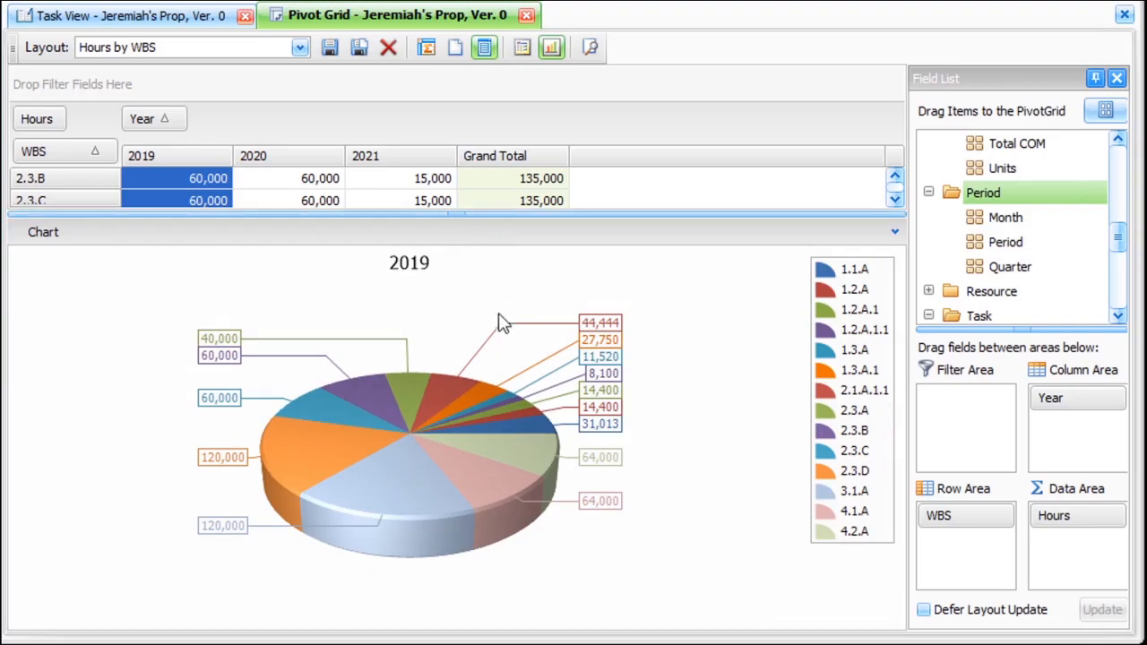